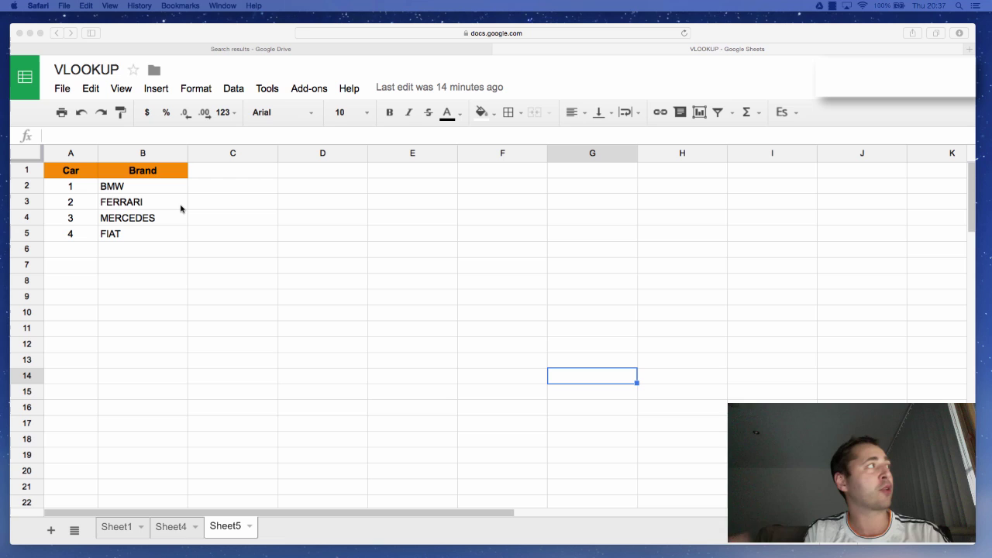
# - Inspect Sheet5's Car/Brand table, noting car 3 is MERCEDES
pyautogui.click(62, 191)
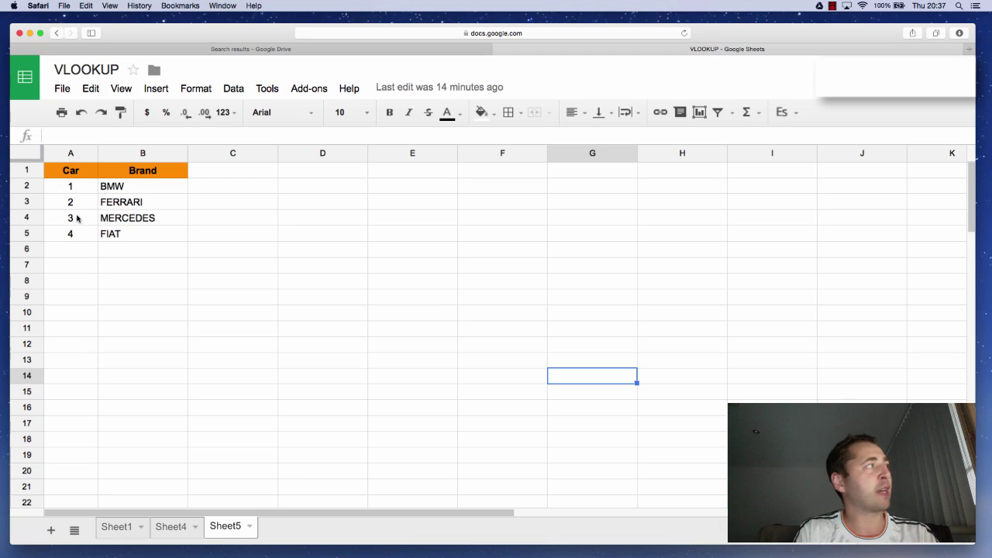
pyautogui.click(76, 221)
pyautogui.click(132, 223)
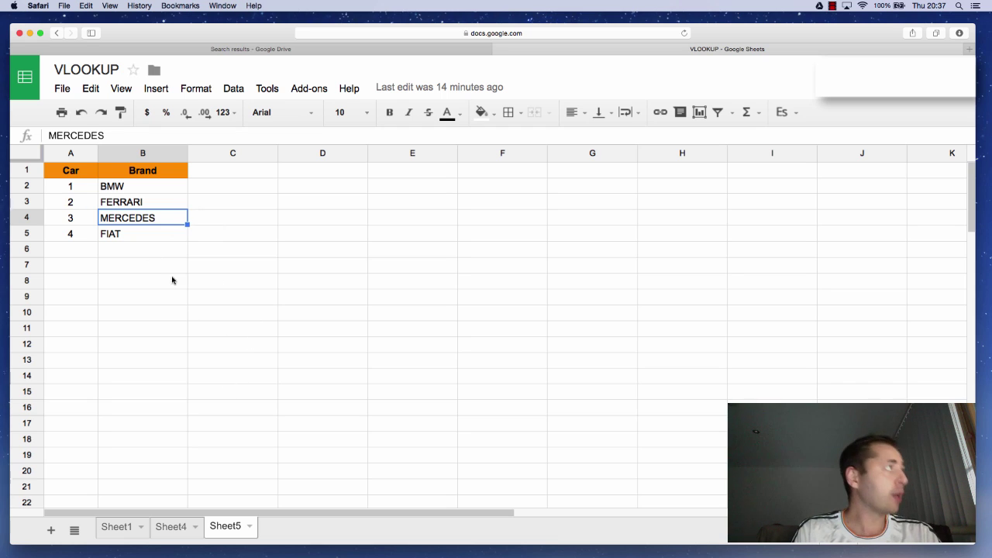
pyautogui.click(76, 178)
pyautogui.click(142, 178)
pyautogui.click(73, 177)
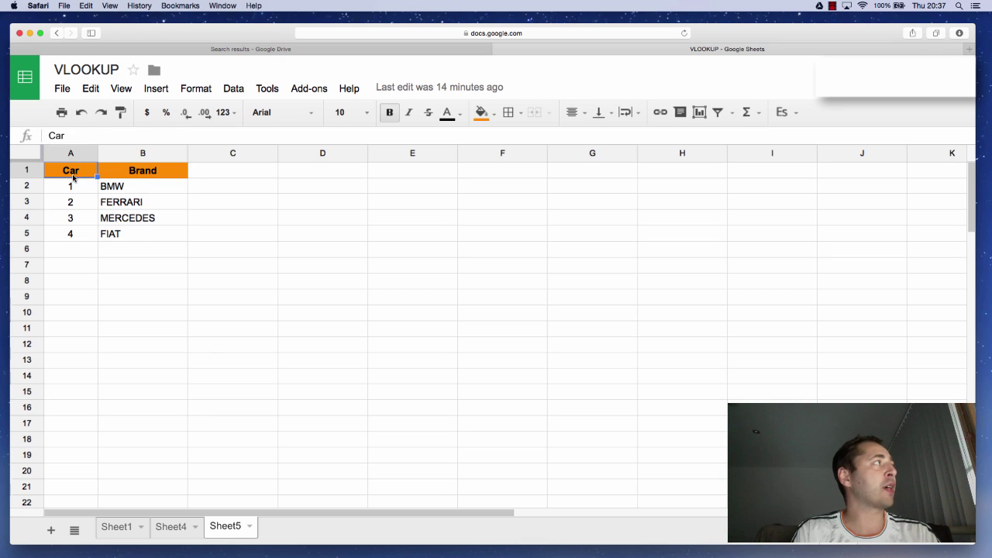
pyautogui.click(138, 178)
pyautogui.click(87, 191)
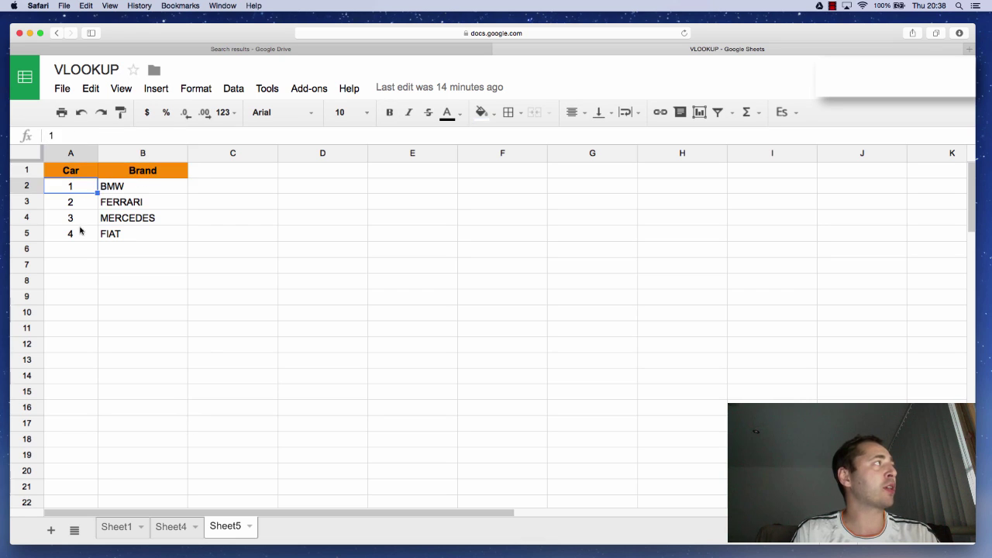
pyautogui.click(79, 228)
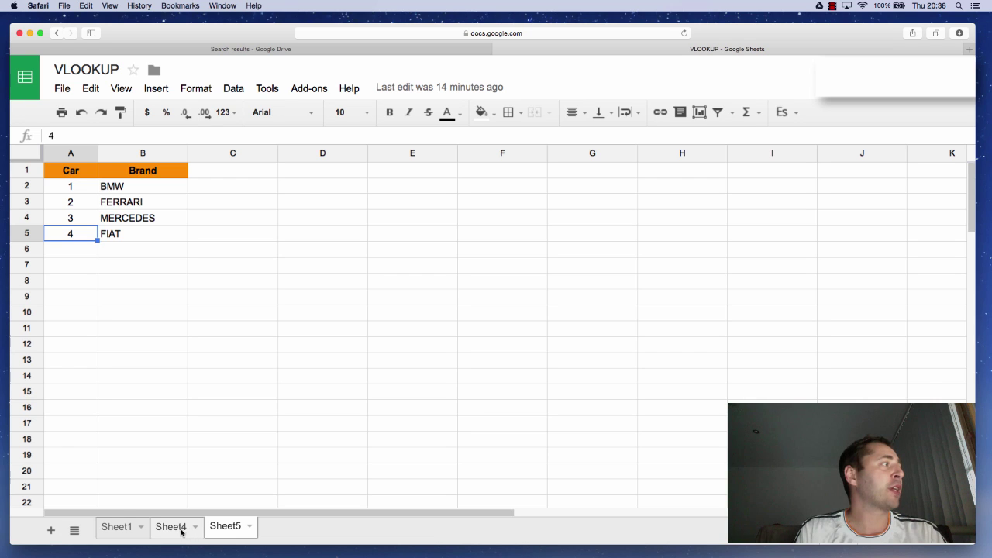
# - Clear E1 on Sheet4 so A1 shows #N/A, checking car 2 on Sheet5
pyautogui.click(181, 530)
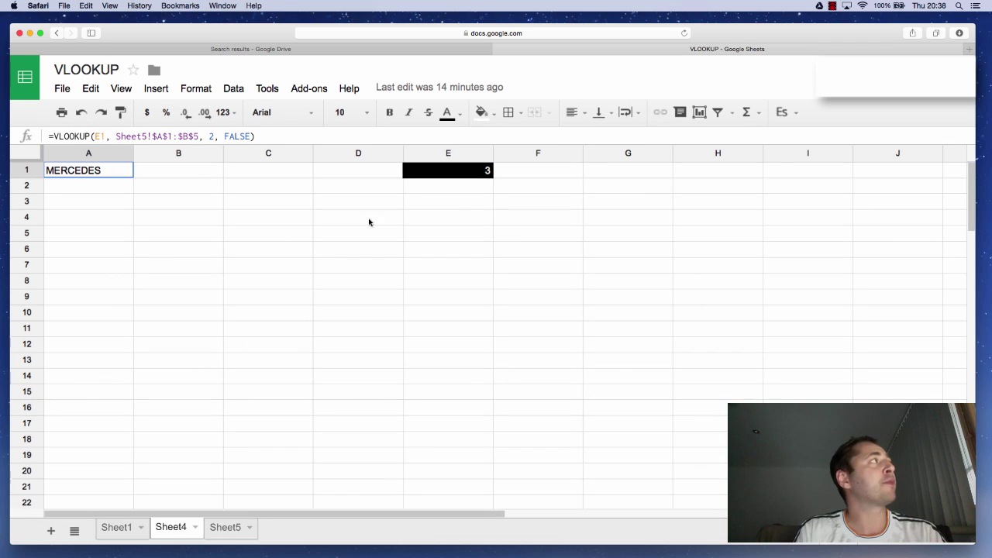
pyautogui.click(473, 170)
pyautogui.press('Delete')
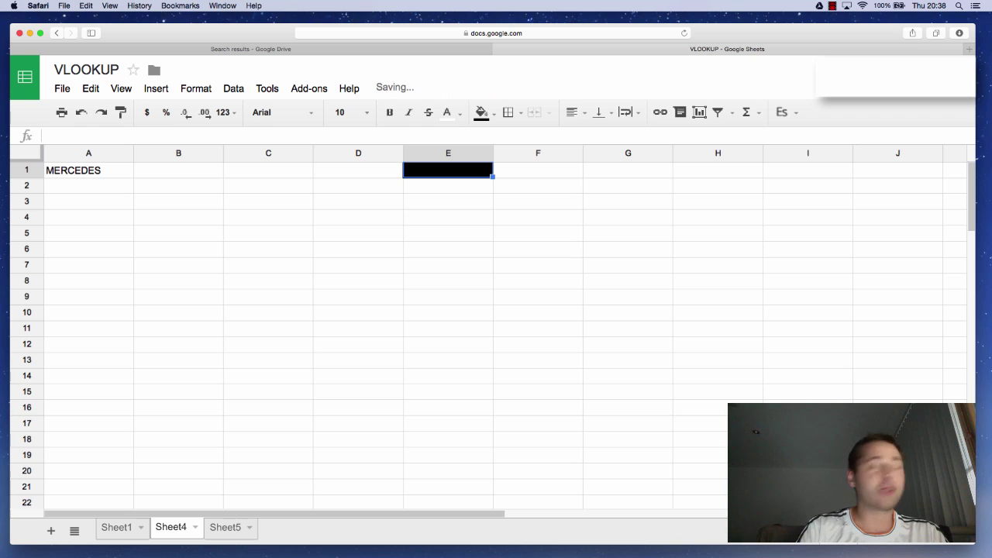
pyautogui.click(570, 298)
pyautogui.click(124, 172)
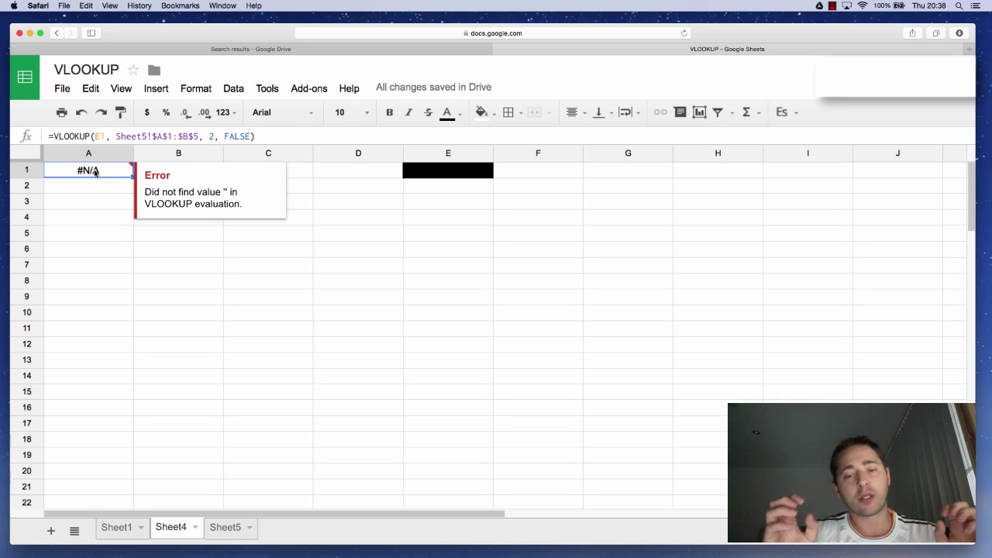
pyautogui.click(239, 534)
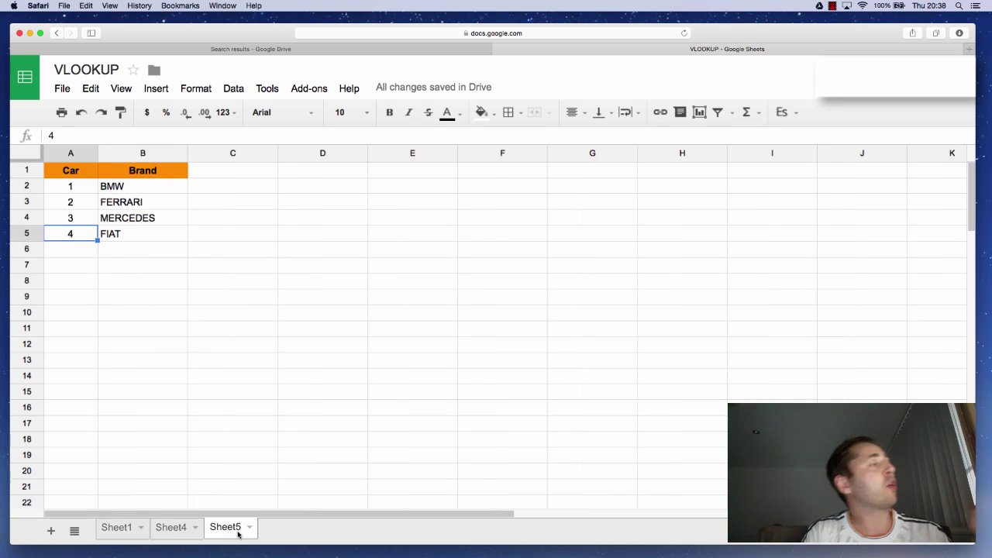
pyautogui.click(84, 208)
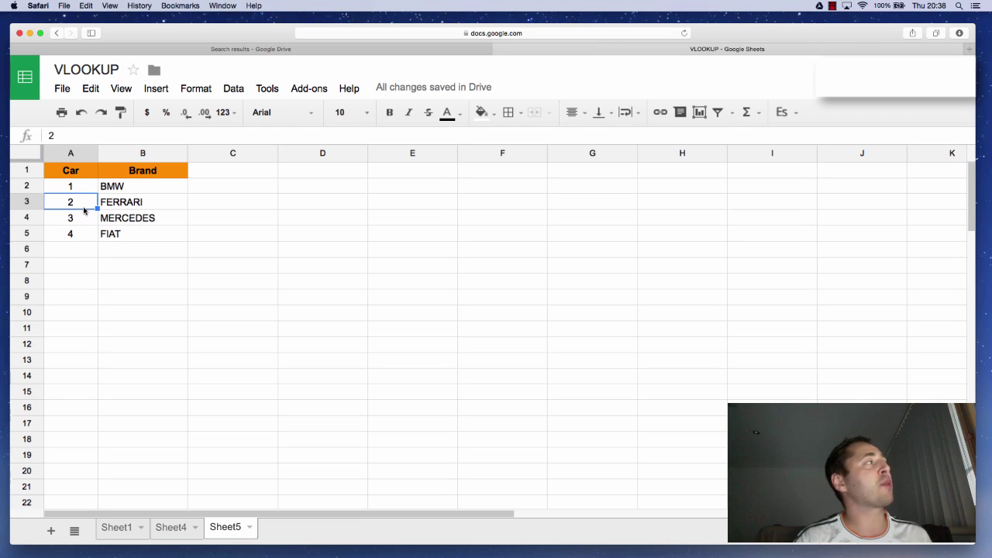
pyautogui.click(171, 532)
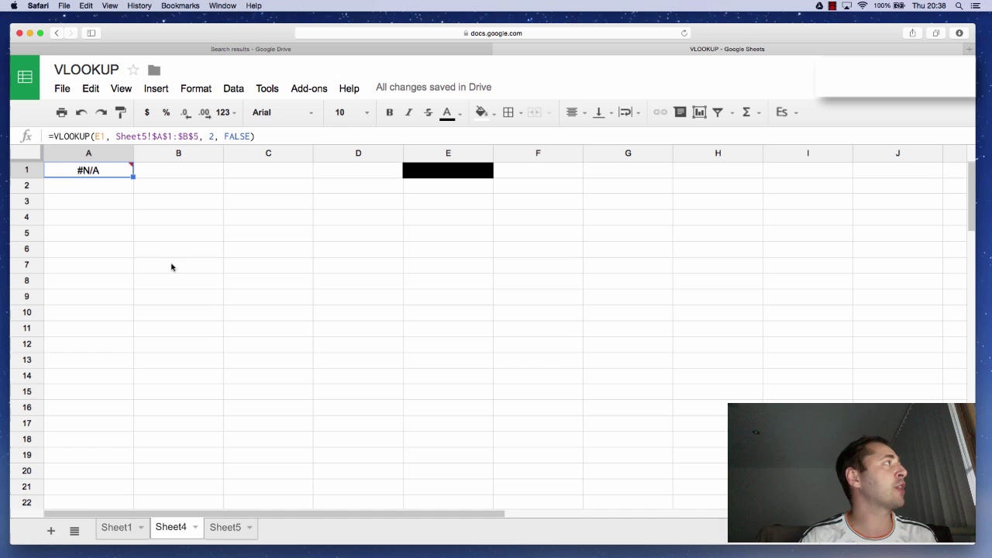
# - Strip the stray E1 references and the space after '=' from A1's formula, then view Sheet5
pyautogui.click(53, 136)
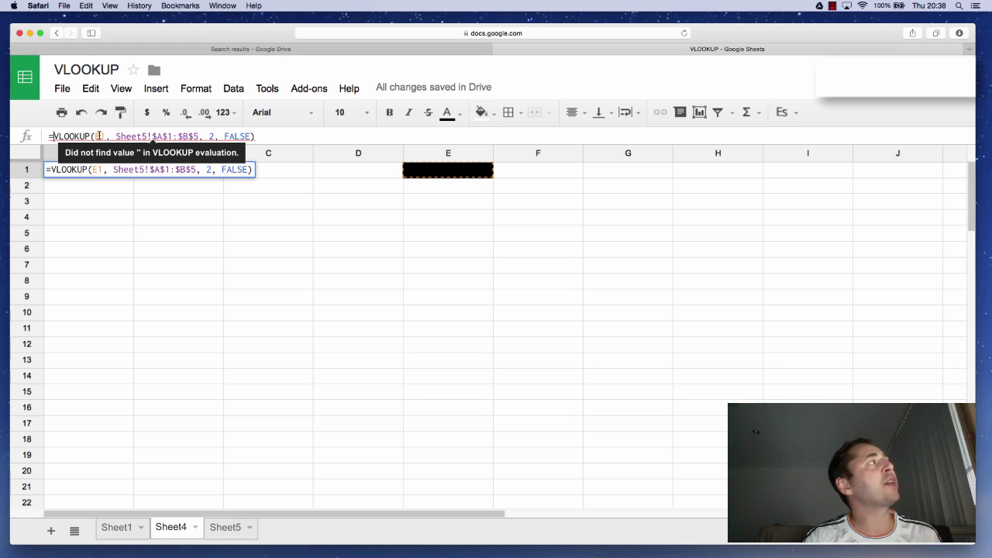
pyautogui.click(431, 209)
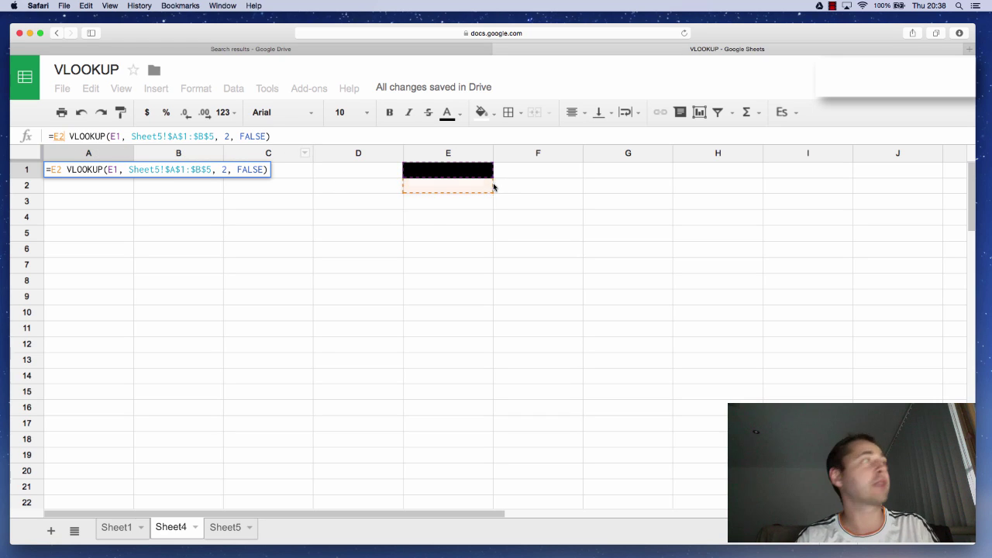
pyautogui.click(446, 175)
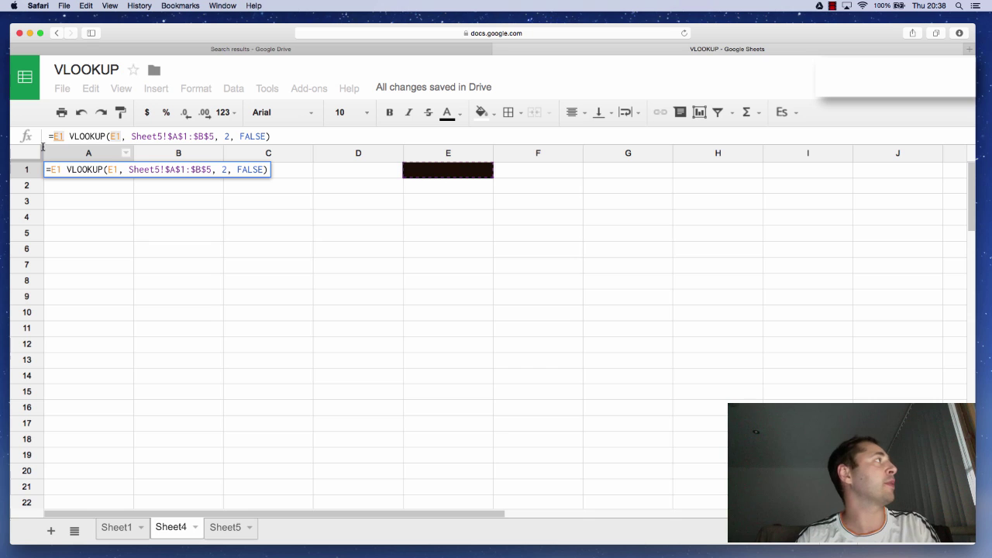
pyautogui.click(67, 138)
pyautogui.press('BackSpace')
pyautogui.press('BackSpace')
pyautogui.press('BackSpace')
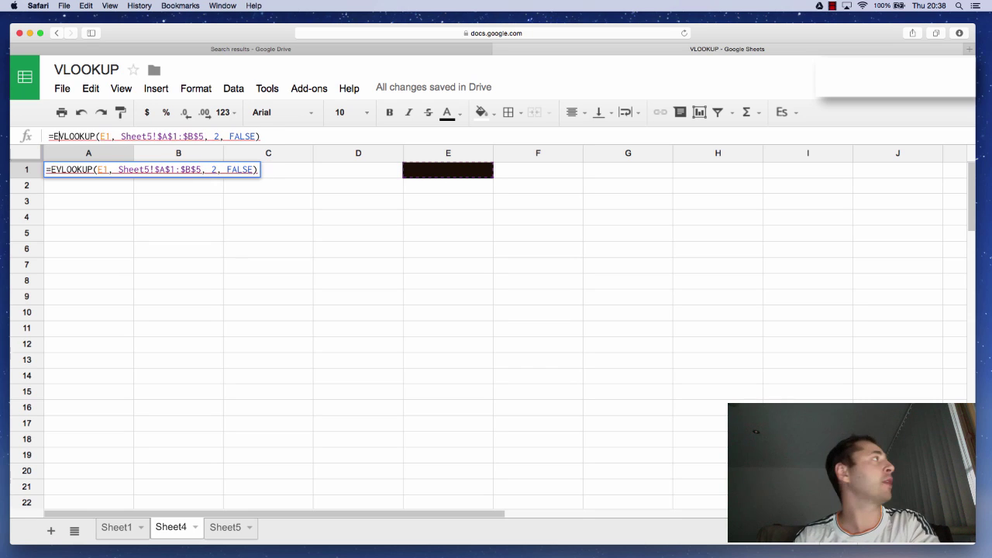
pyautogui.click(445, 171)
pyautogui.moveTo(194, 153)
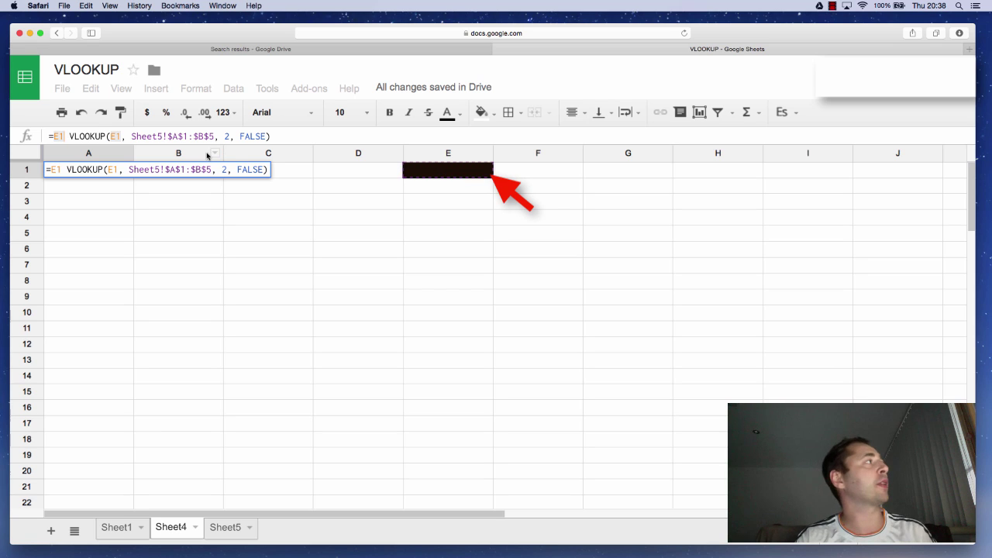
pyautogui.press('BackSpace')
pyautogui.press('BackSpace')
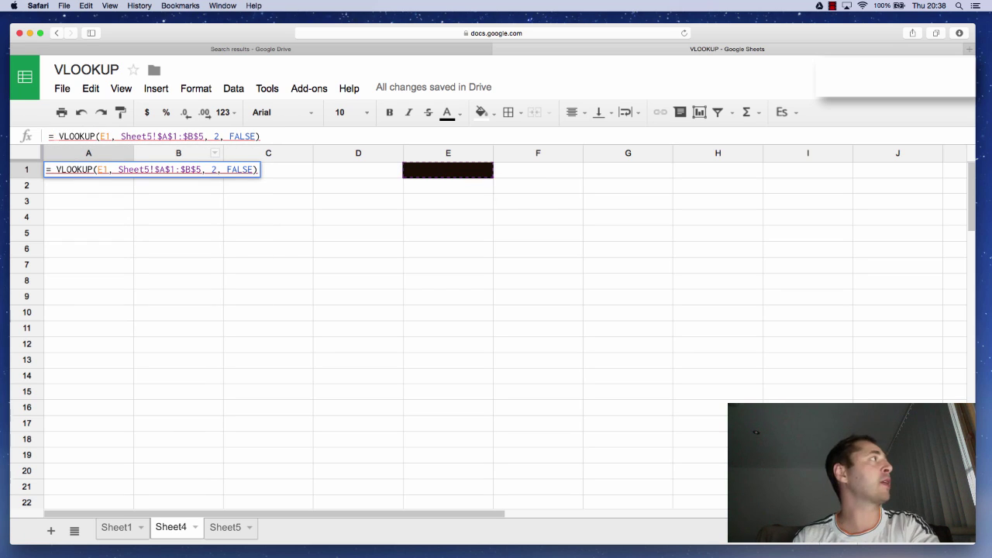
pyautogui.press('Delete')
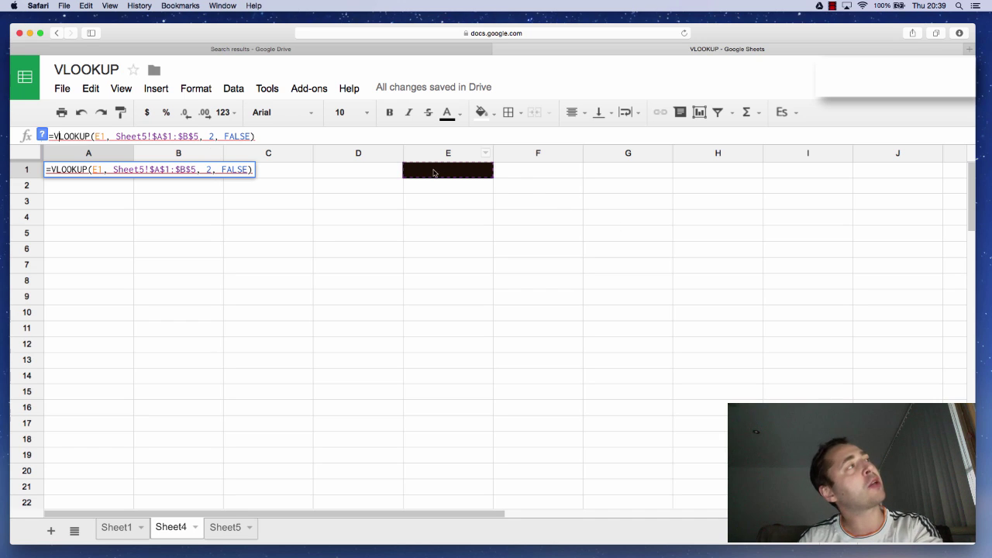
pyautogui.click(223, 529)
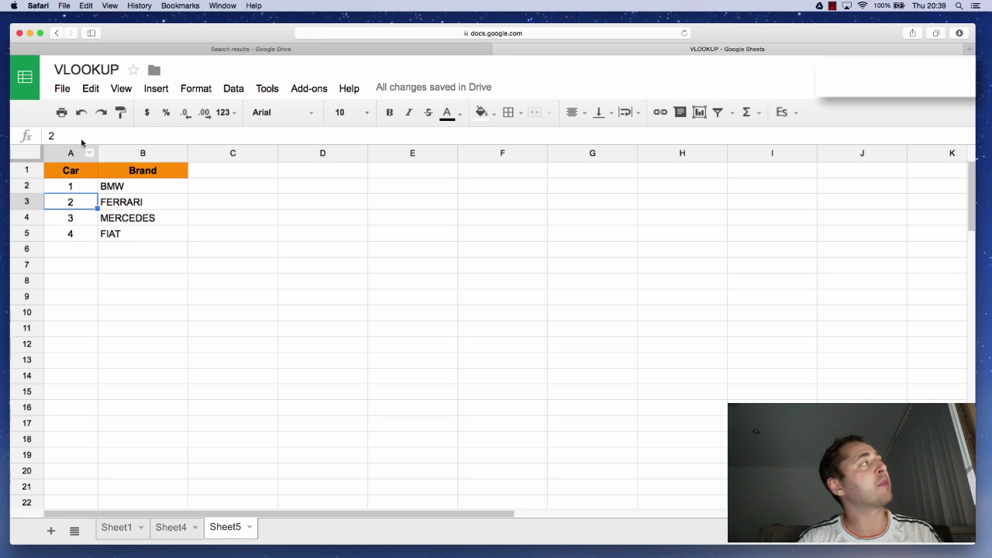
# - Compare Sheet5's Car/Brand range A1:B5 with the formula on Sheet4
pyautogui.click(176, 529)
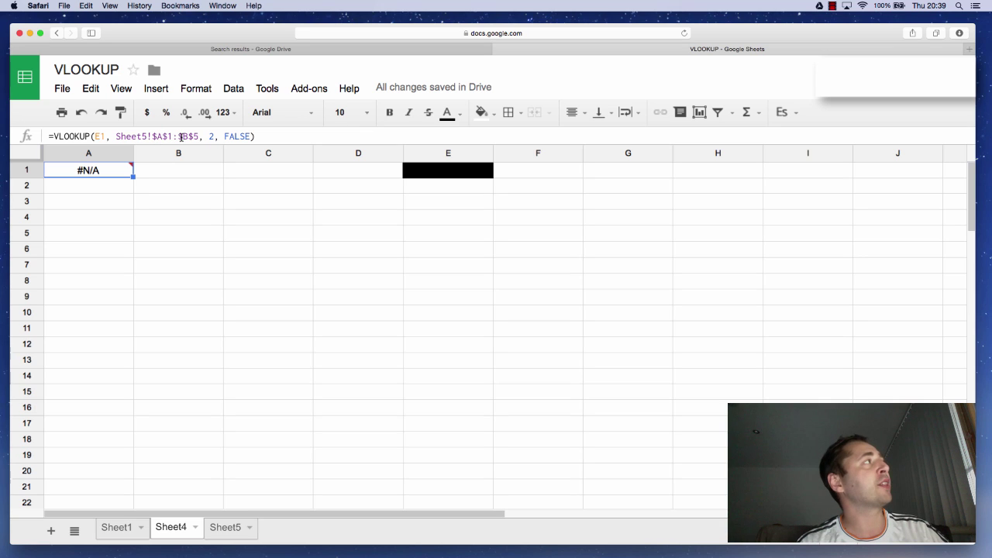
pyautogui.click(224, 528)
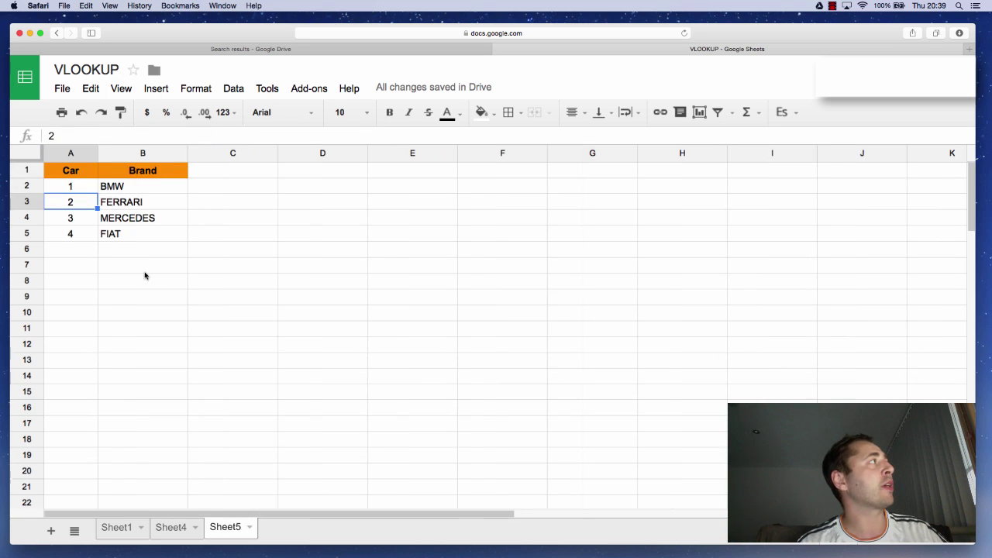
pyautogui.moveTo(85, 172); pyautogui.dragTo(157, 230)
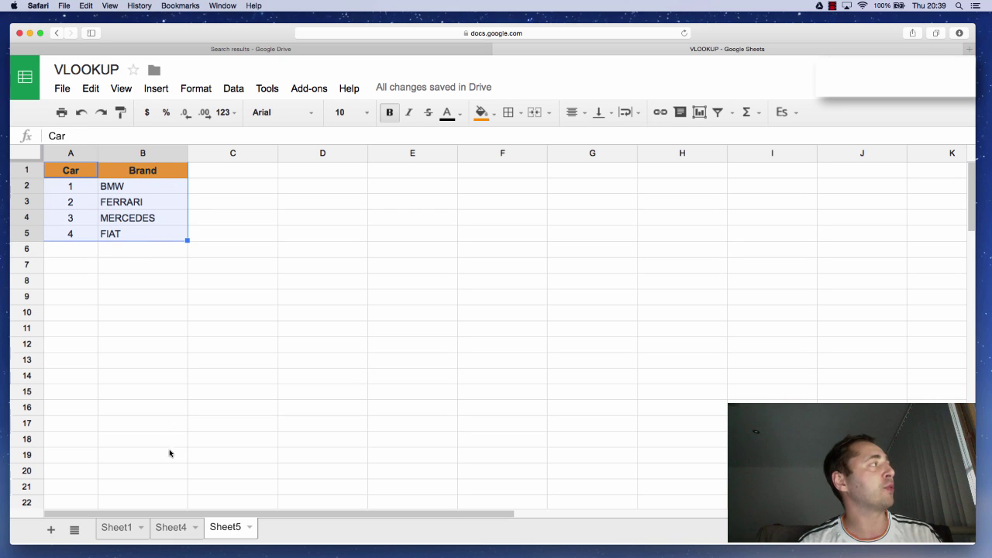
pyautogui.click(168, 528)
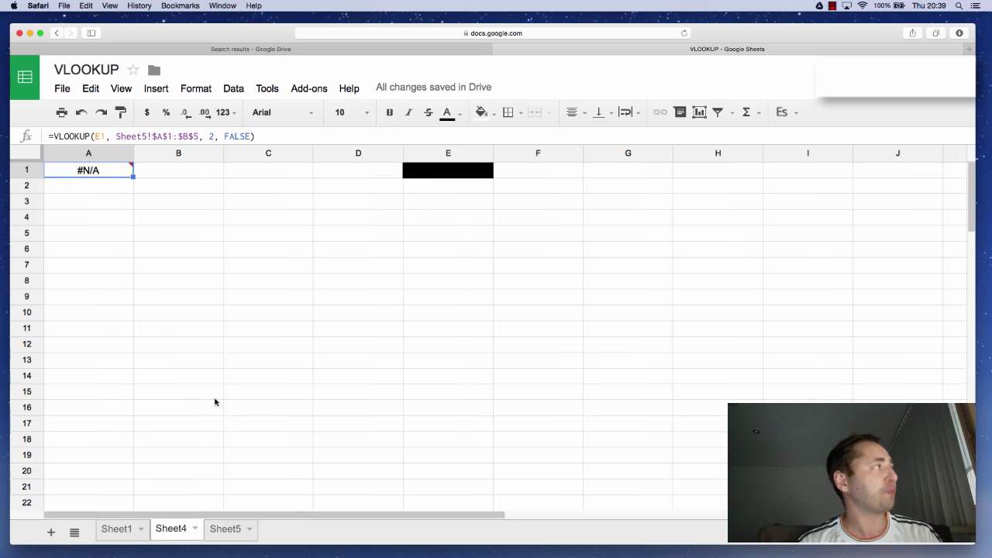
# - Commit A1's VLOOKUP formula, which returns #N/A while E1 is blank
pyautogui.click(209, 136)
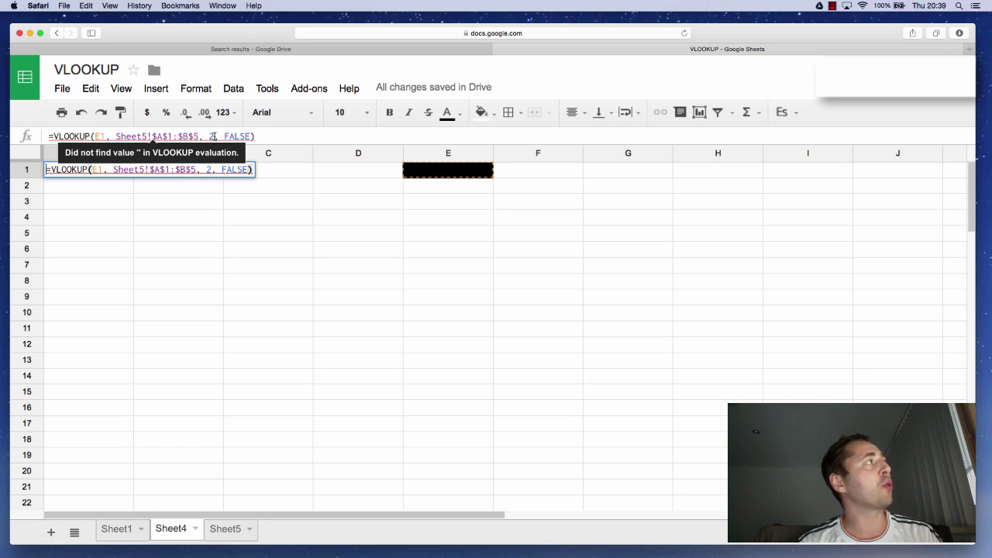
pyautogui.click(215, 529)
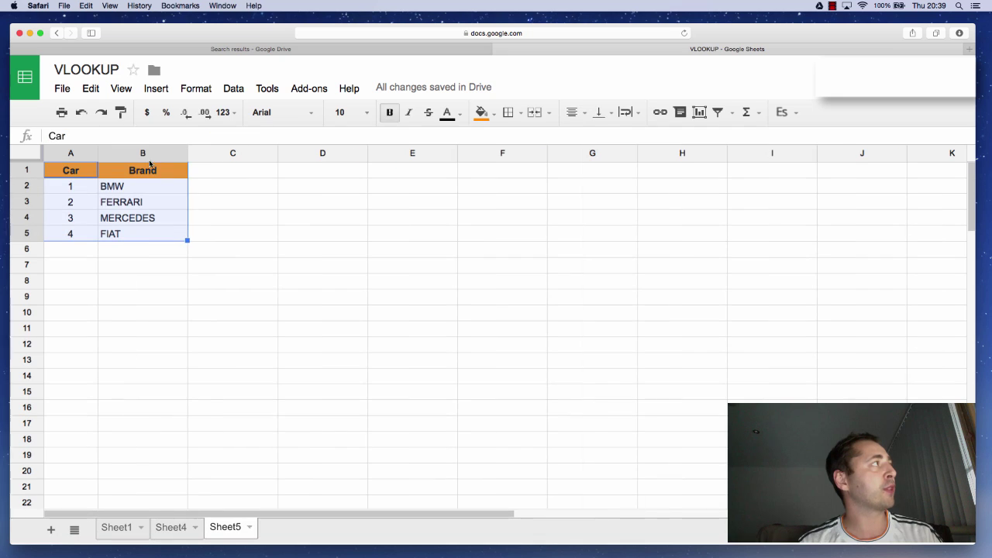
pyautogui.click(180, 532)
pyautogui.click(263, 136)
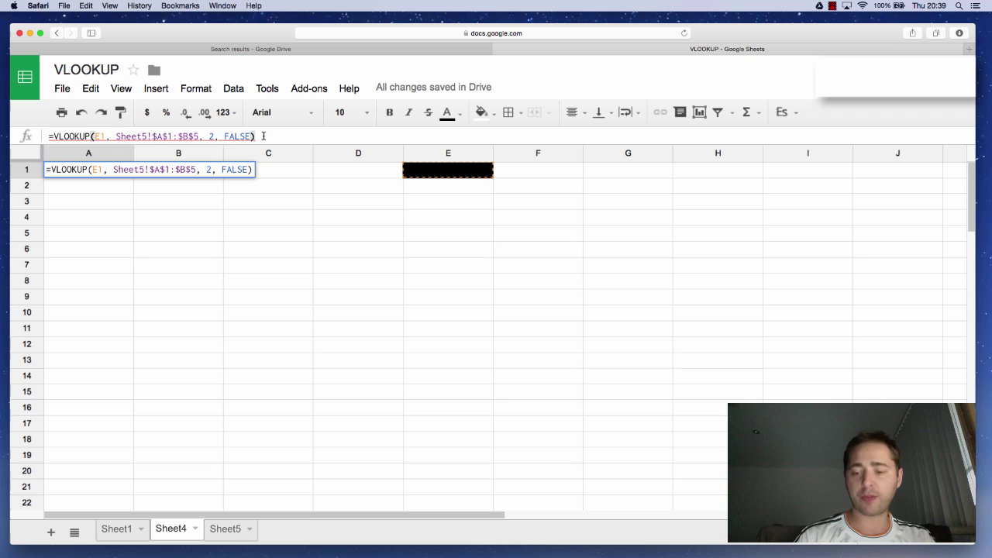
pyautogui.press('Return')
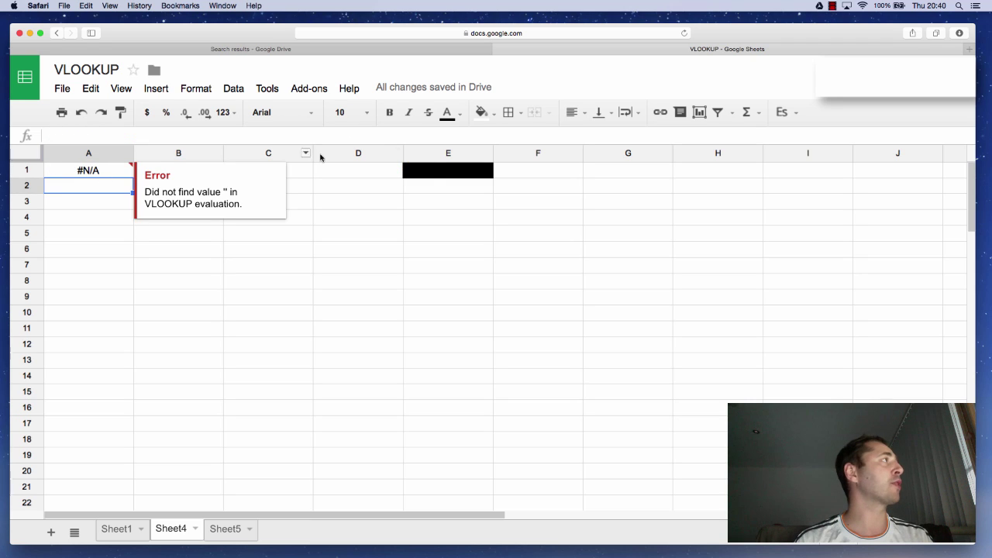
# - Enter car numbers 2, 1, 3 and 4 in E1, getting FERRARI, BMW, MERCEDES and FIAT
pyautogui.click(434, 173)
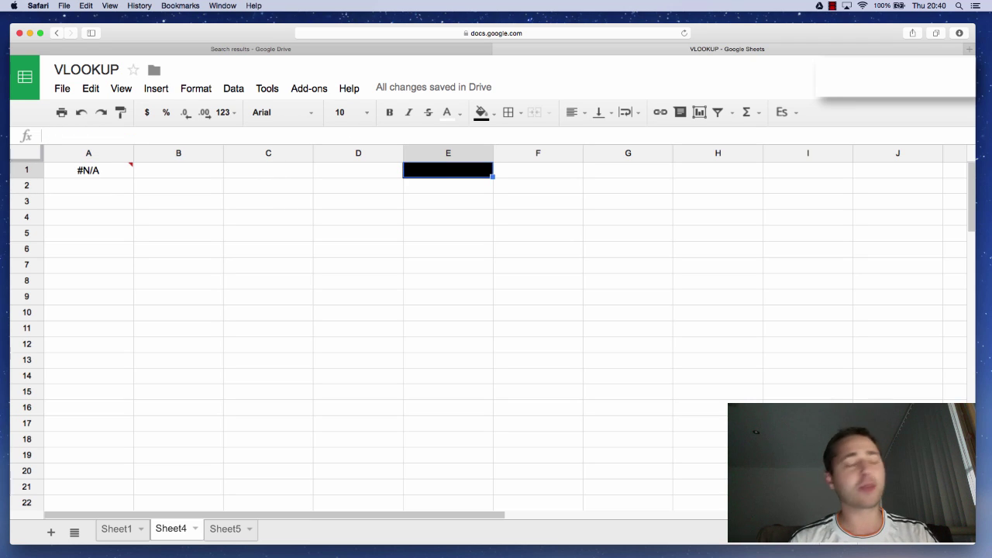
pyautogui.write('2')
pyautogui.press('Return')
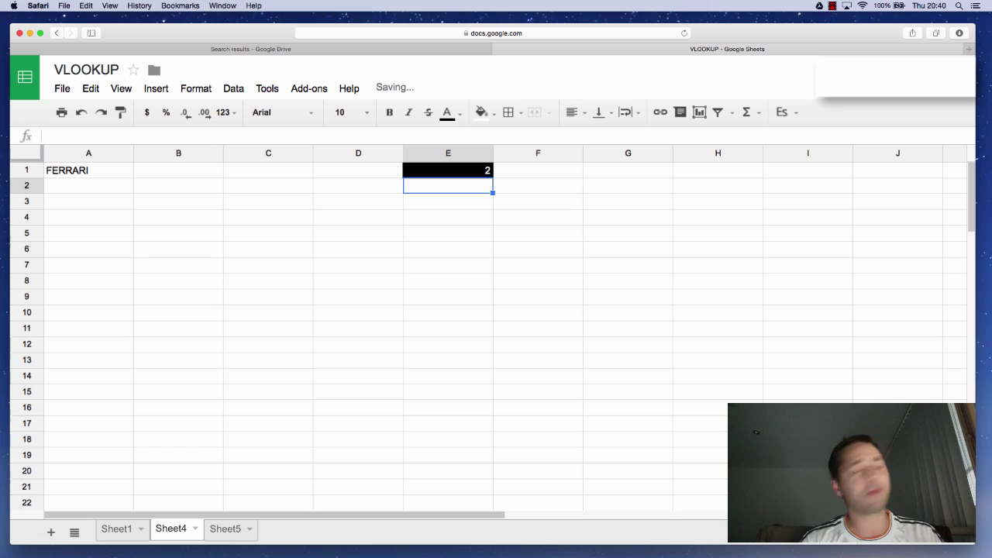
pyautogui.press('Up')
pyautogui.write('1')
pyautogui.press('Return')
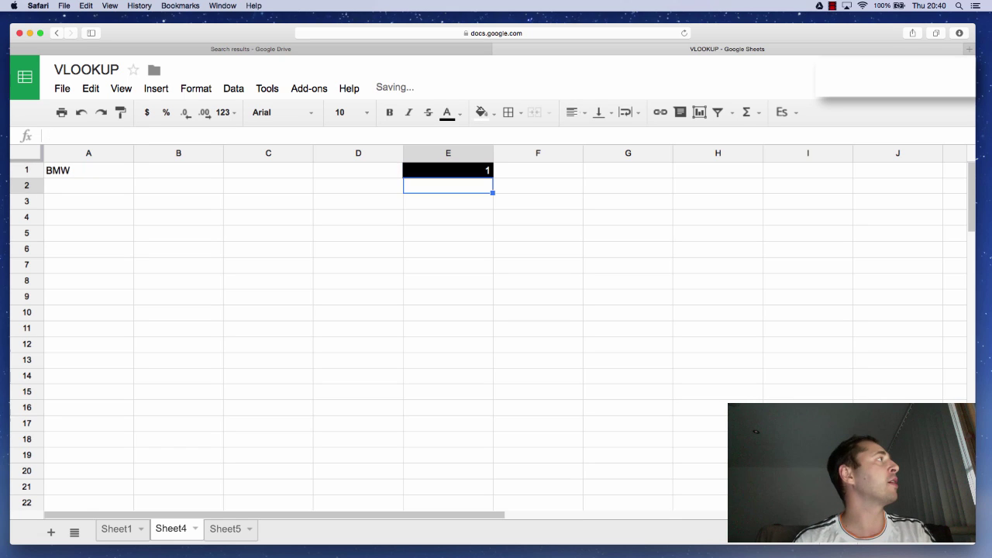
pyautogui.press('Up')
pyautogui.write('3')
pyautogui.press('Return')
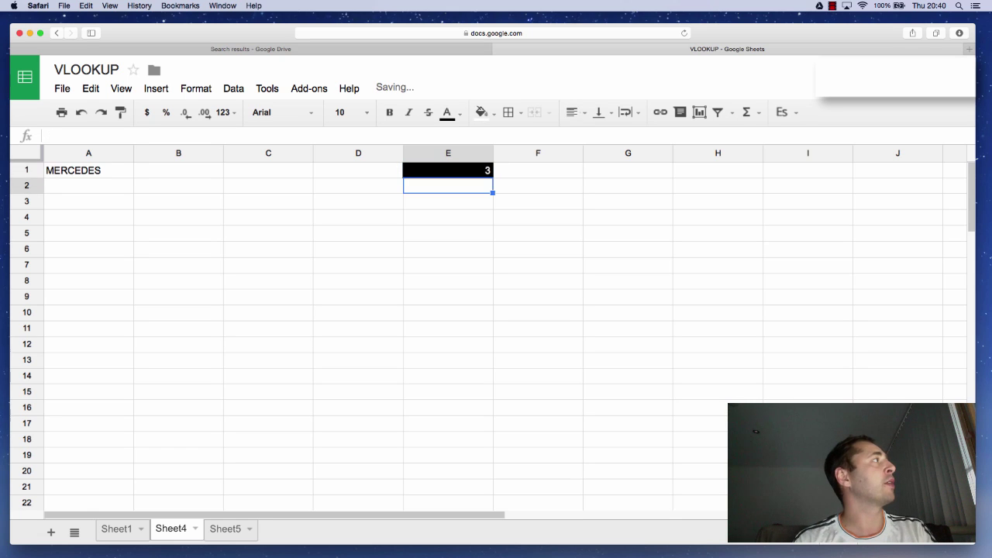
pyautogui.press('Up')
pyautogui.write('4')
pyautogui.press('Return')
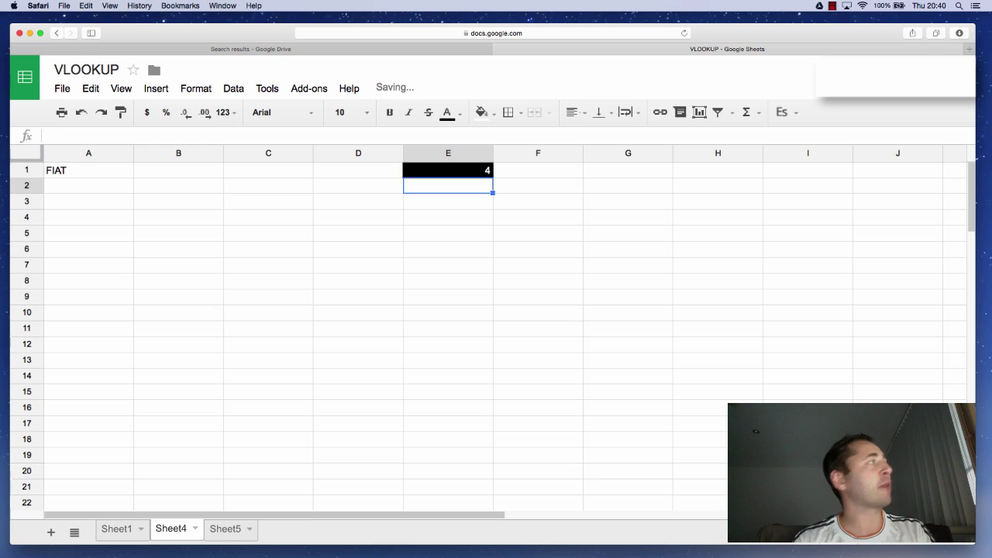